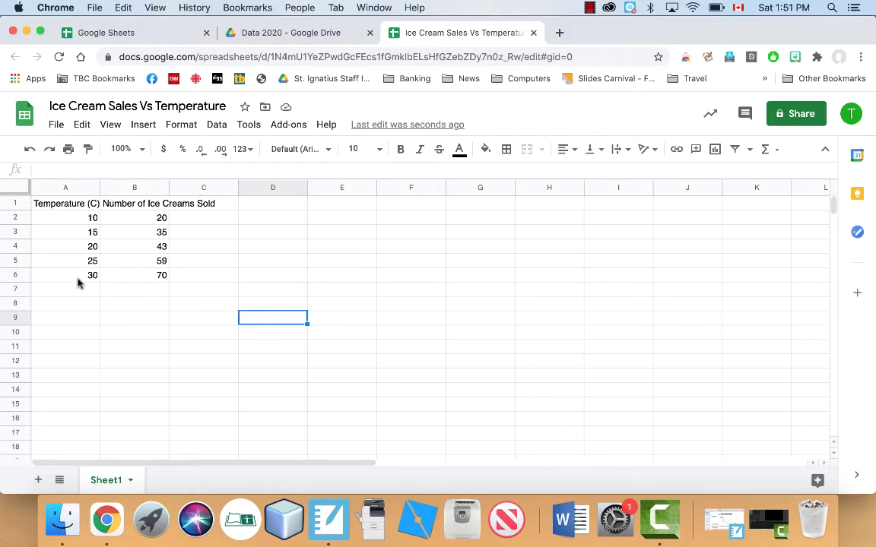
Insert a scatter chart from the temperature and ice cream sales data in A1:B6 and review its setup
drag(77, 210, 133, 275)
click(142, 127)
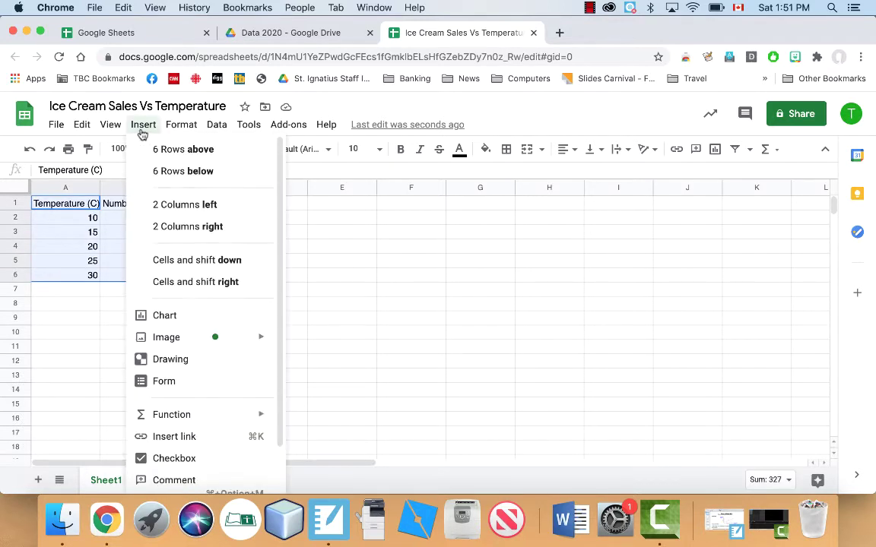
click(188, 322)
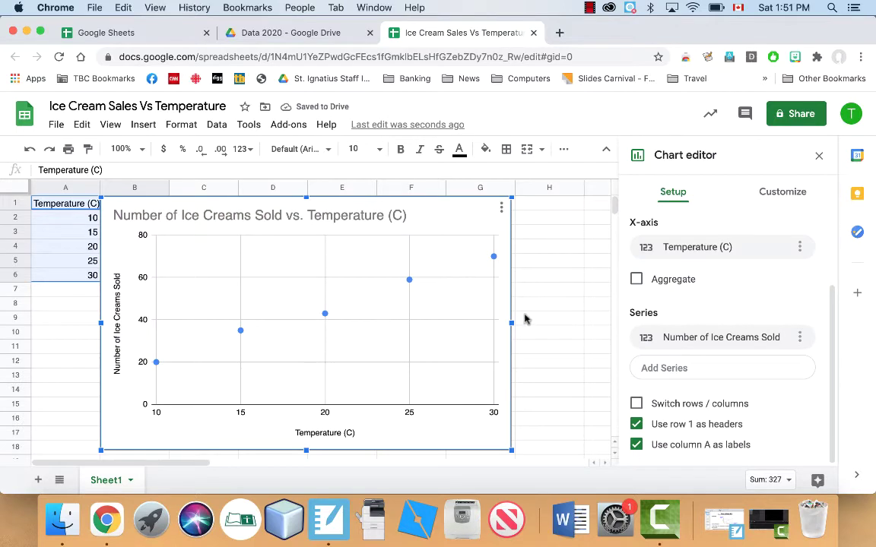
scroll(694, 308, up, 3)
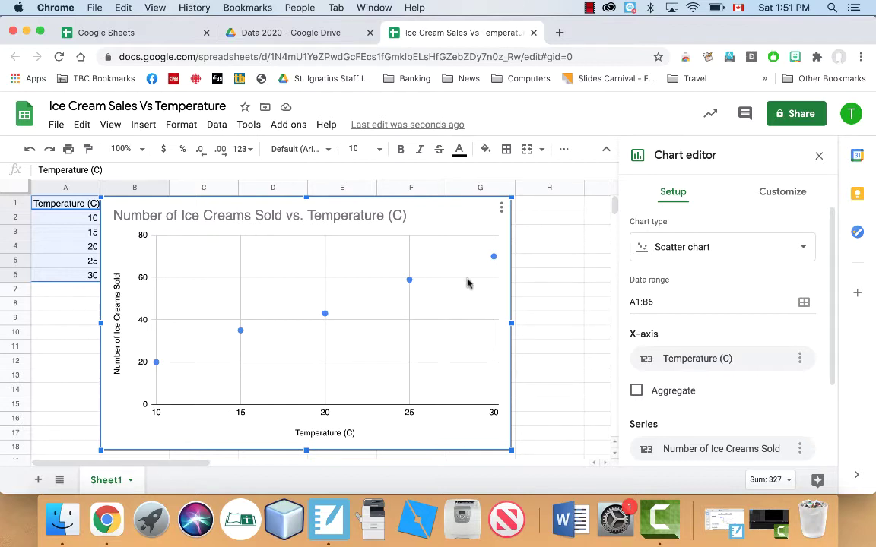
scroll(744, 295, down, 1)
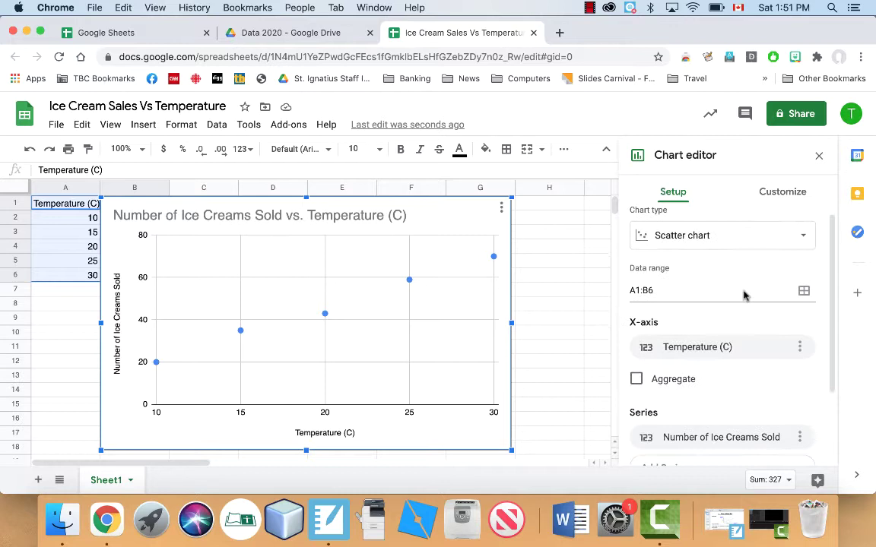
scroll(745, 290, up, 1)
Add a trendline to the ice cream sales series of the scatter chart
click(791, 198)
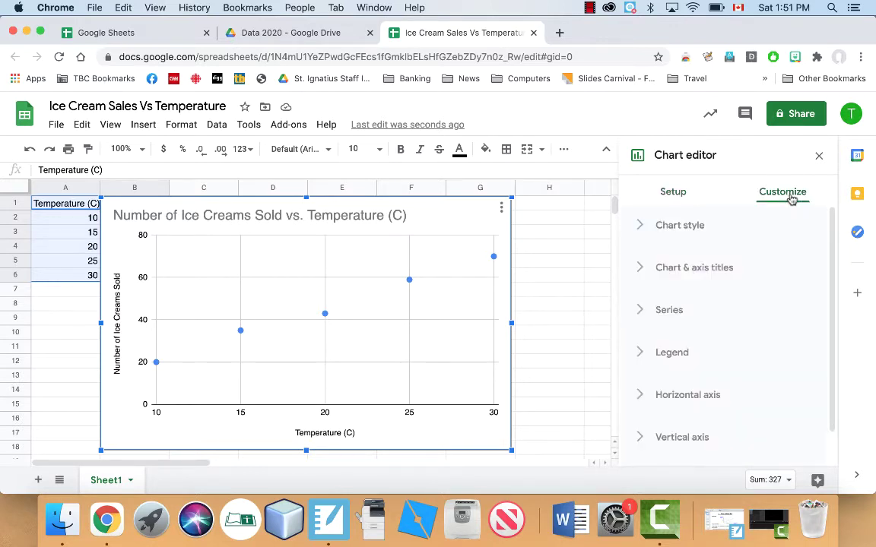
click(644, 313)
scroll(752, 329, down, 5)
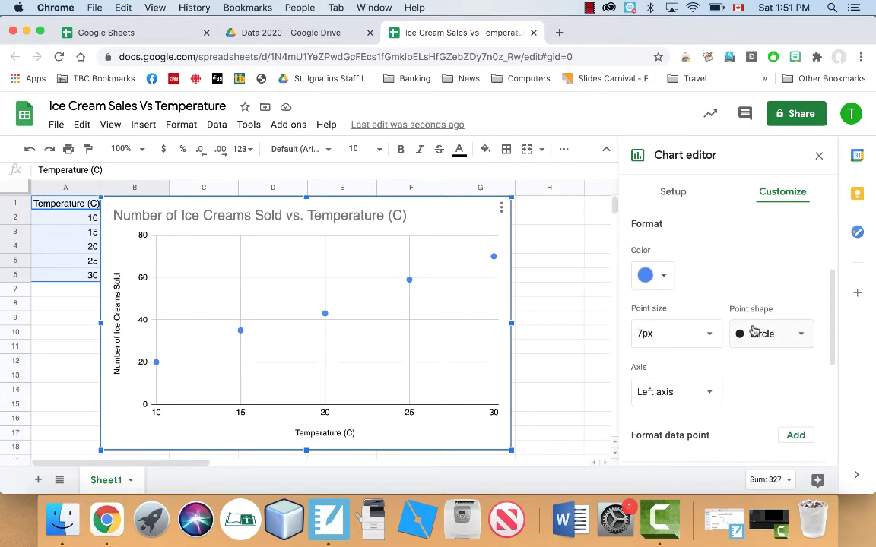
scroll(754, 328, down, 1)
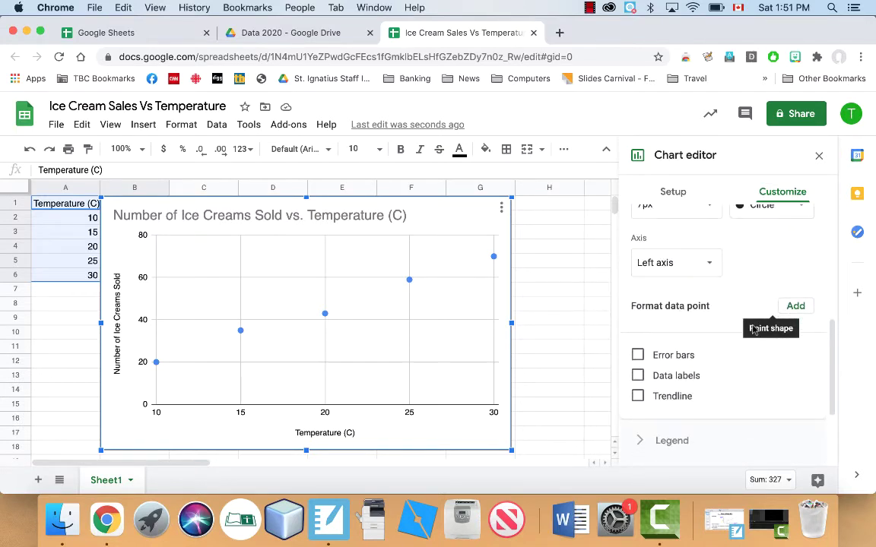
click(638, 396)
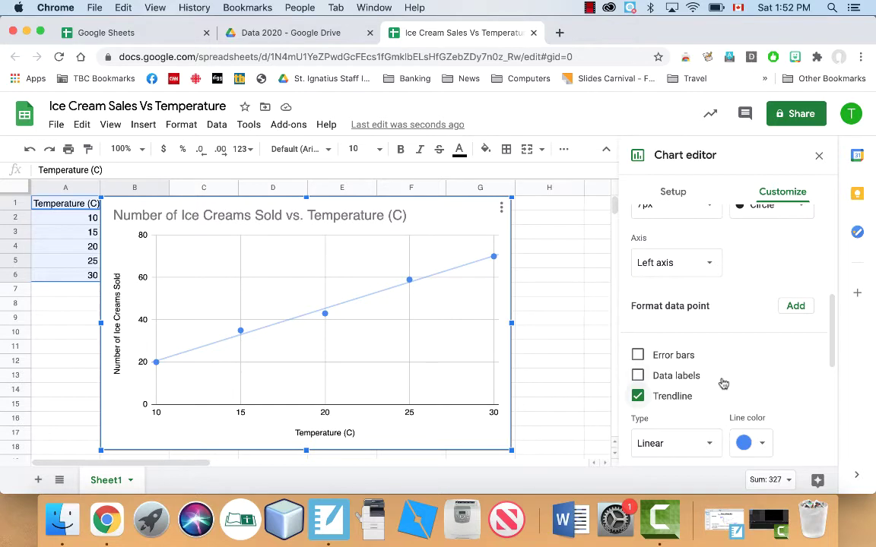
Show the trendline's R² value and set its label to Use Equation
scroll(723, 382, down, 1)
scroll(722, 382, down, 2)
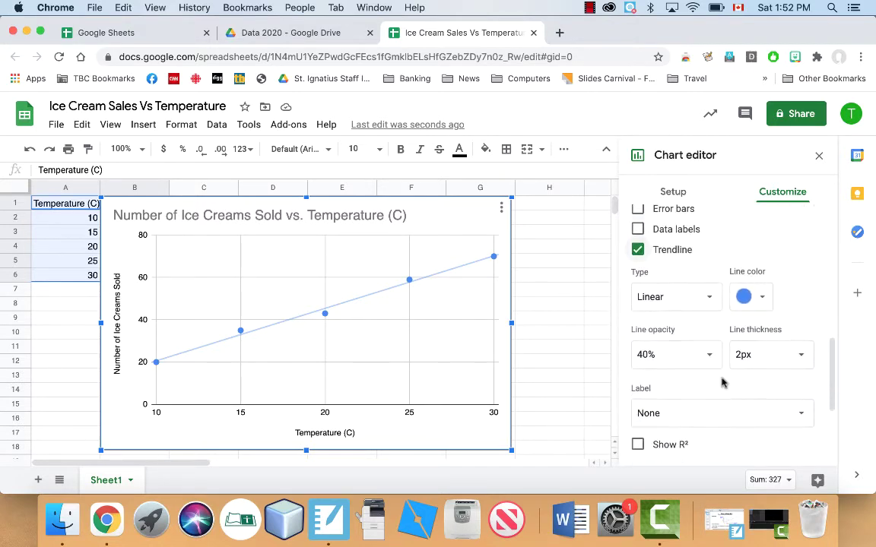
scroll(693, 307, down, 2)
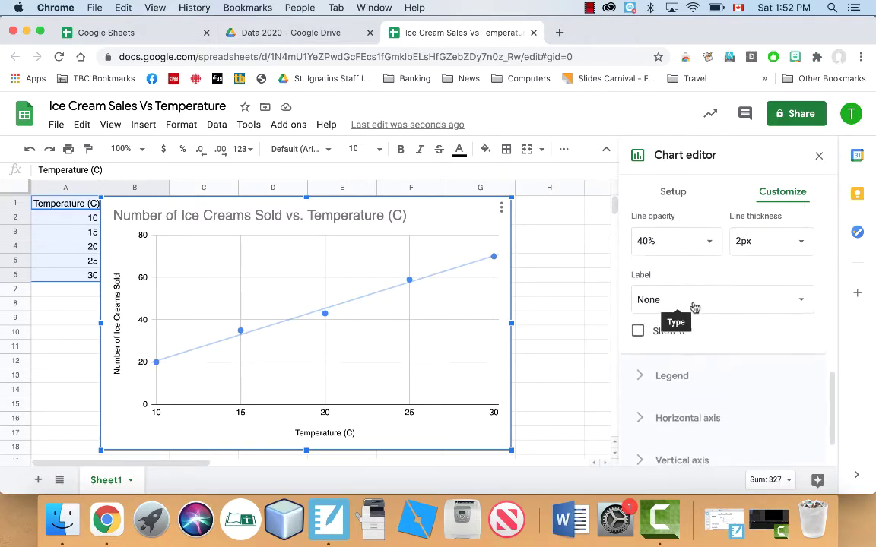
click(637, 327)
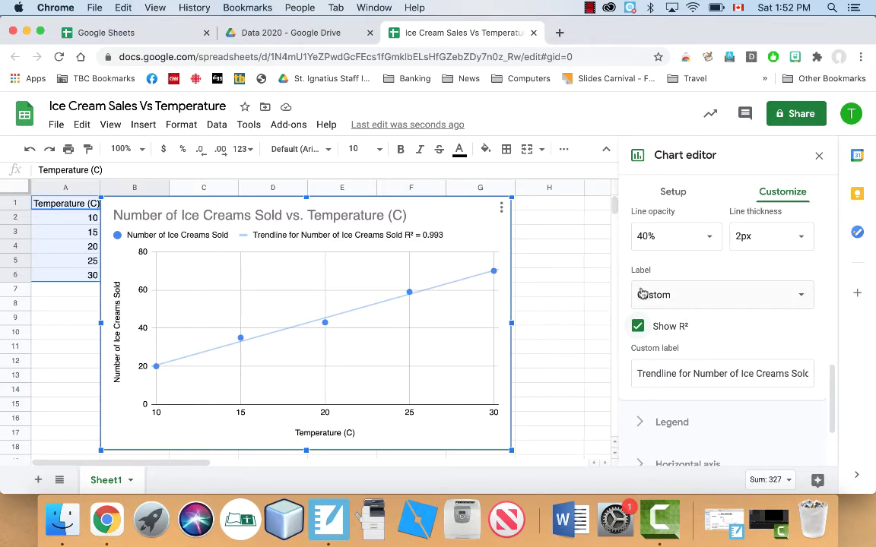
click(683, 303)
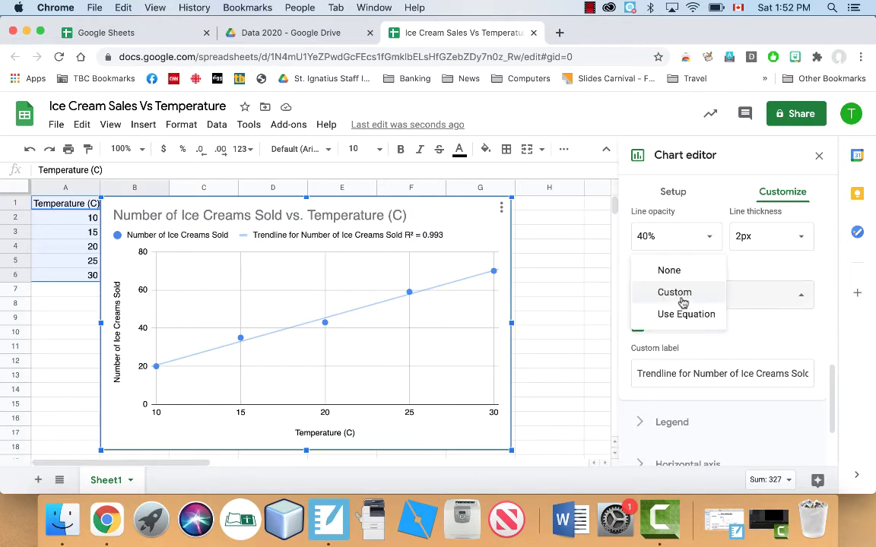
click(687, 314)
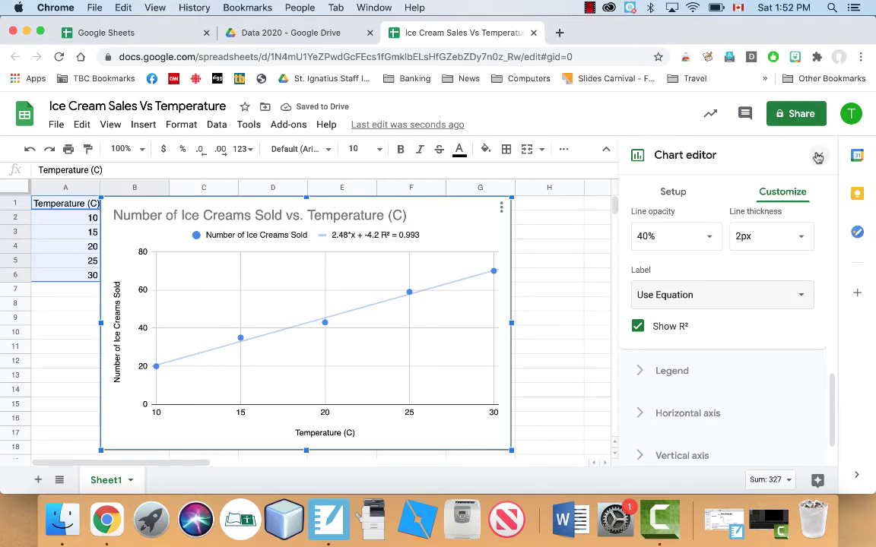
Close the chart editor and move the chart clear of the data in columns A and B
key(Escape)
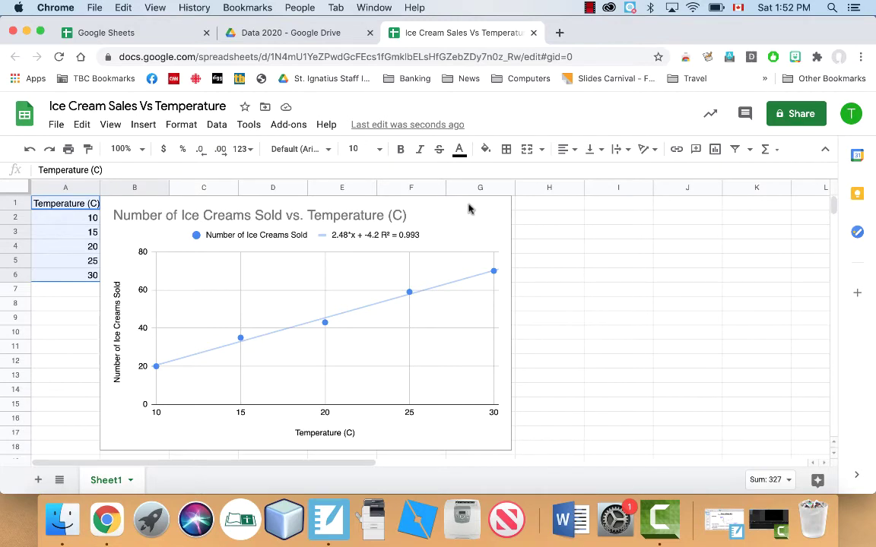
drag(468, 208, 673, 207)
Enter the label R2 in cell A8 and the value 0.993 in cell B8
click(78, 306)
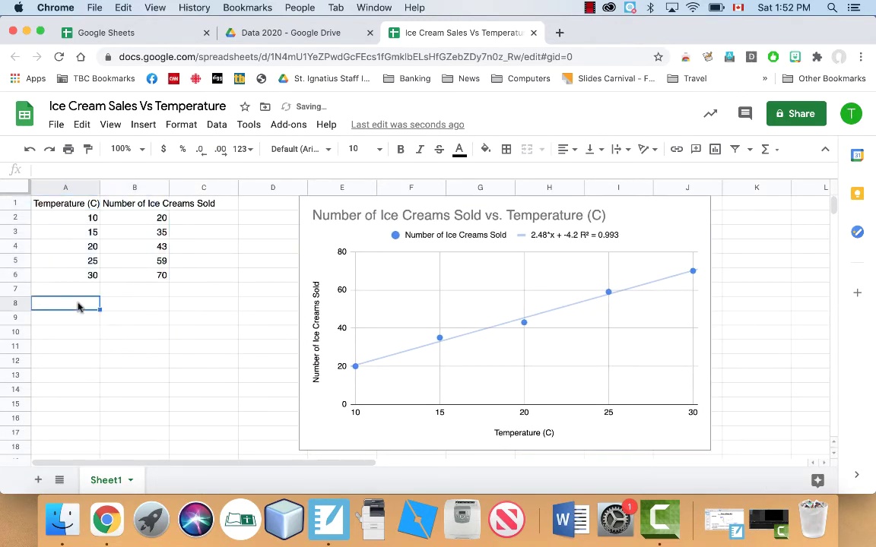
text(R2)
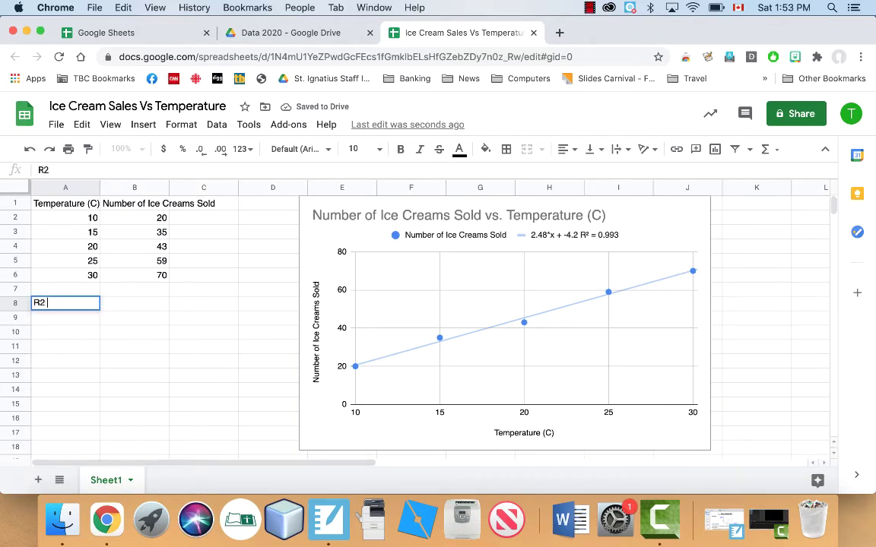
key(Tab)
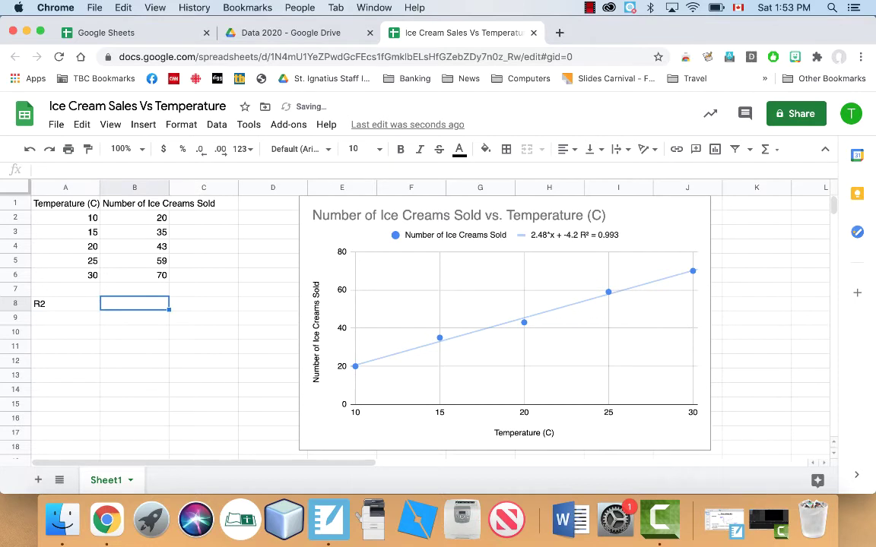
text(0.993)
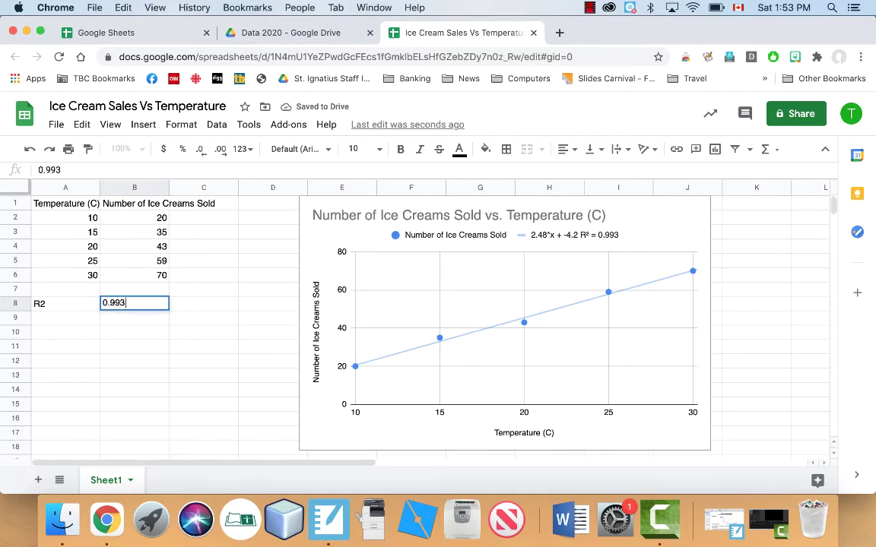
key(Return)
Label cell A9 as R and calculate the square root of R2 in B9 with =SQRT(B8)
click(65, 317)
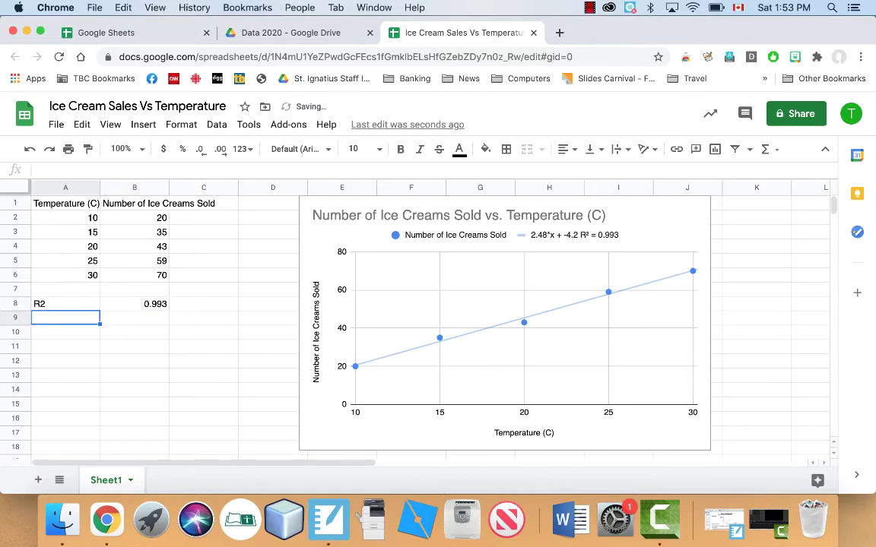
text(R2)
key(BackSpace)
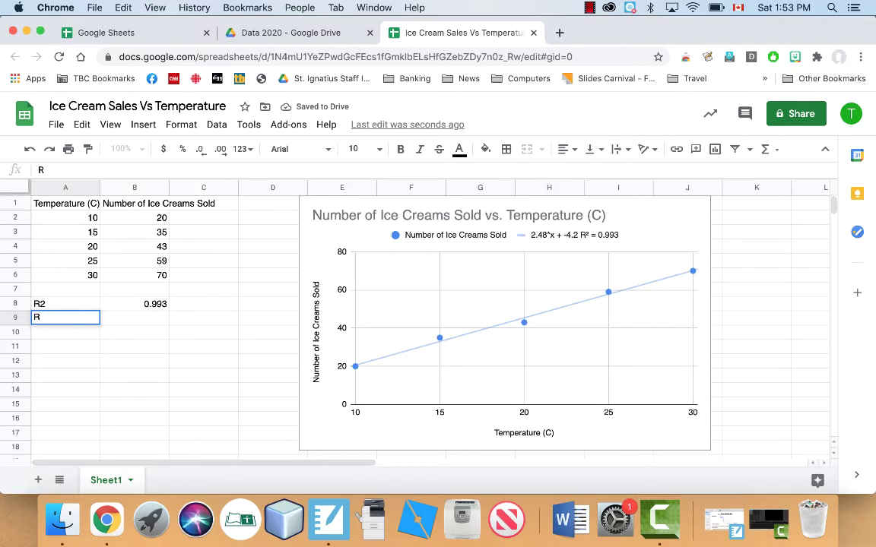
key(Return)
click(135, 318)
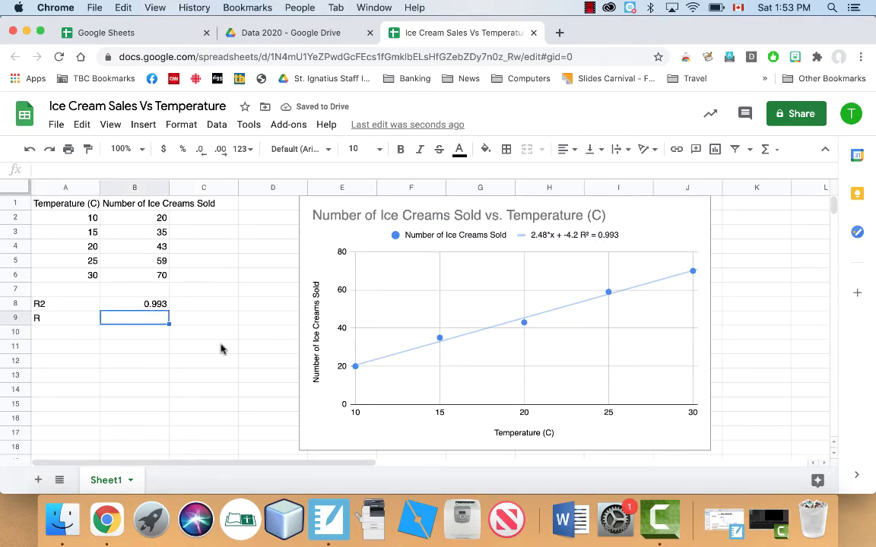
text(=sq)
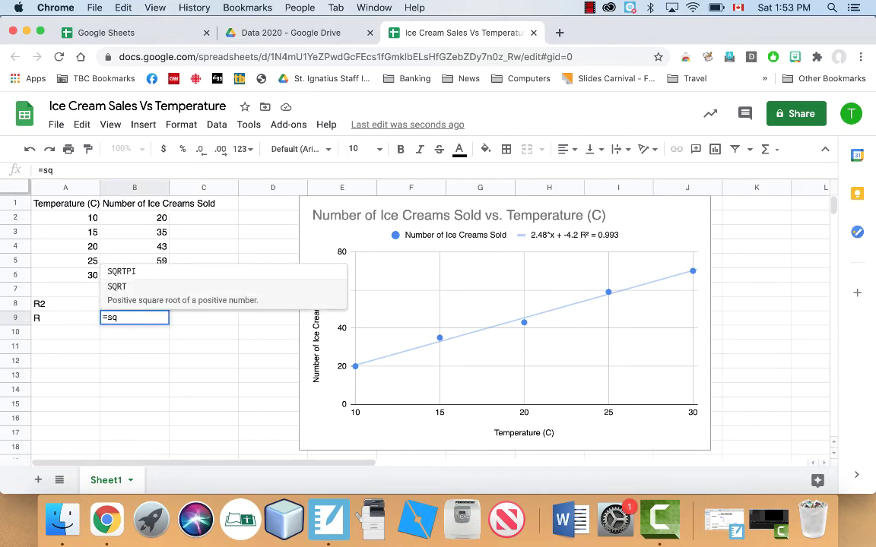
click(119, 290)
click(152, 303)
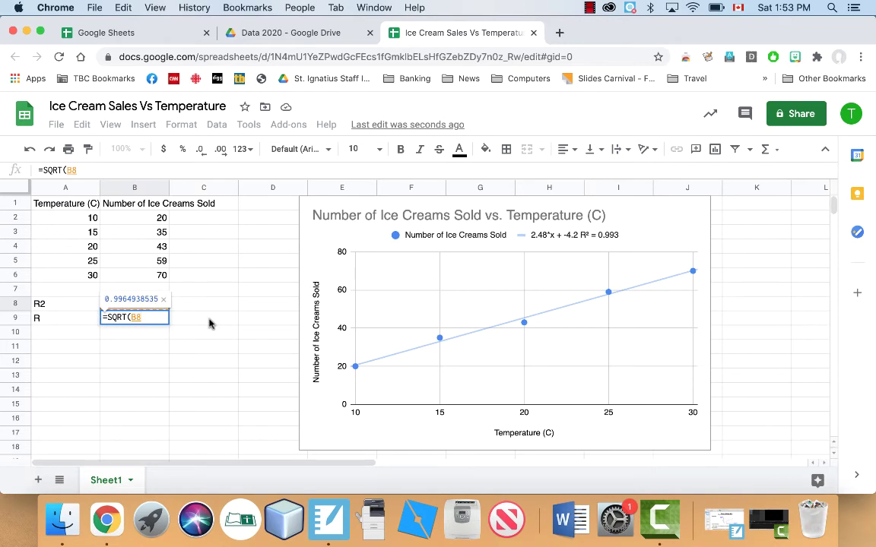
text())
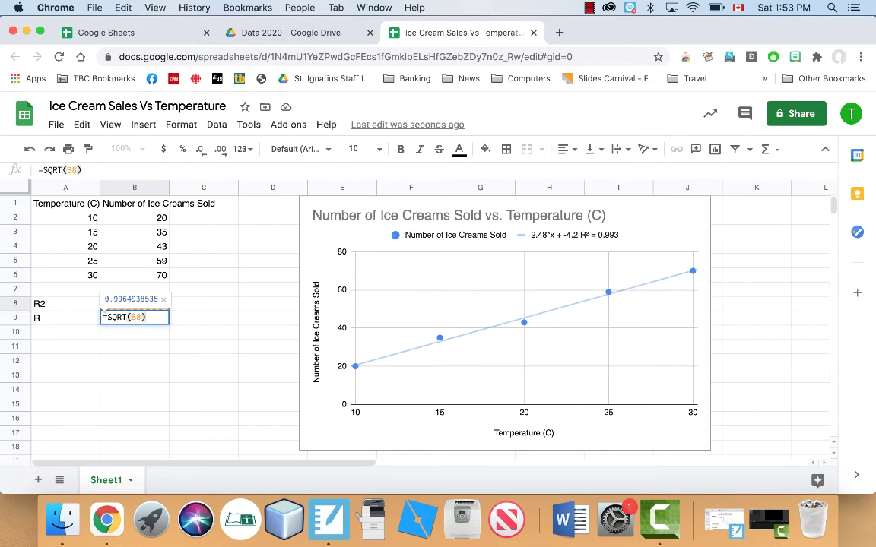
key(Return)
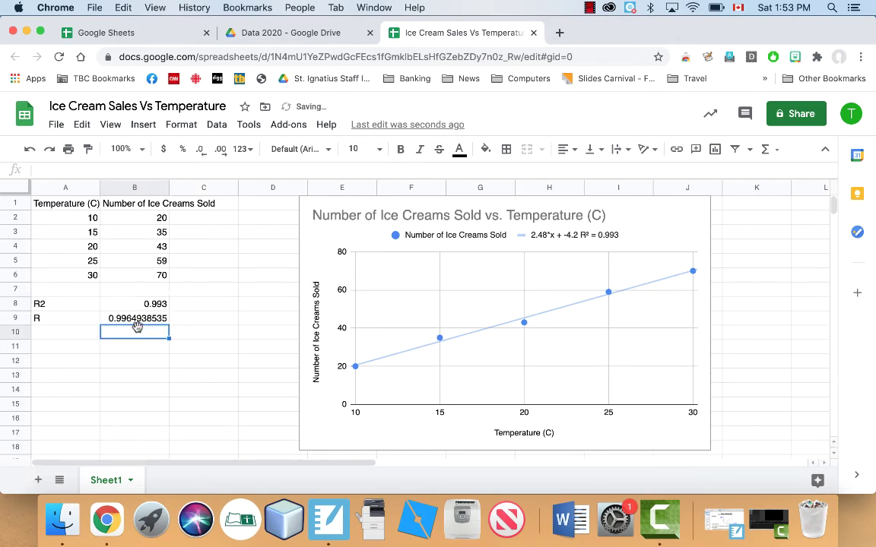
Enter the label Equation in cell A11 and the trendline equation y=2.48x - 4.2 in cell B11
click(50, 319)
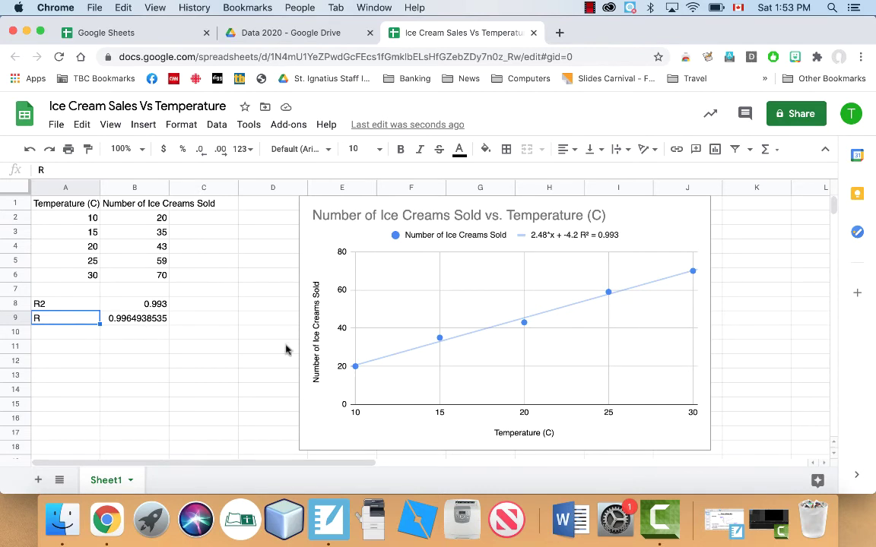
click(66, 346)
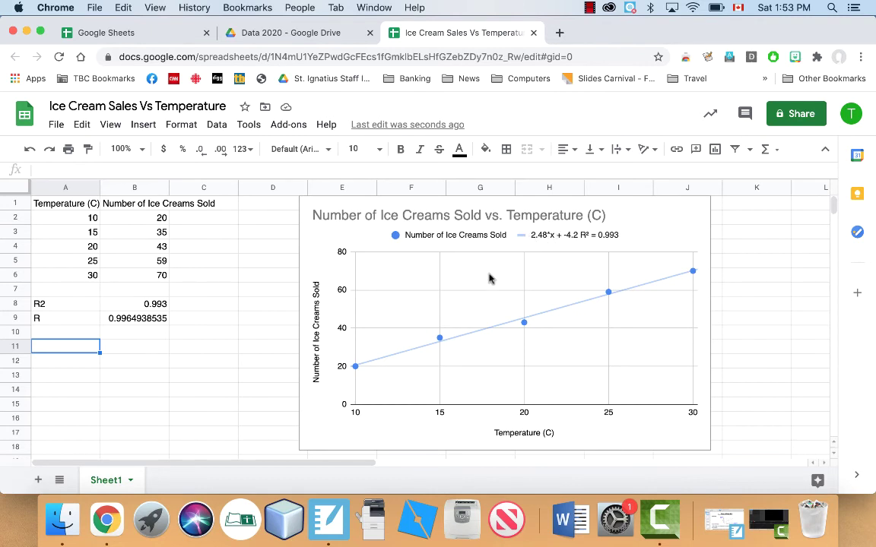
text(Equatio)
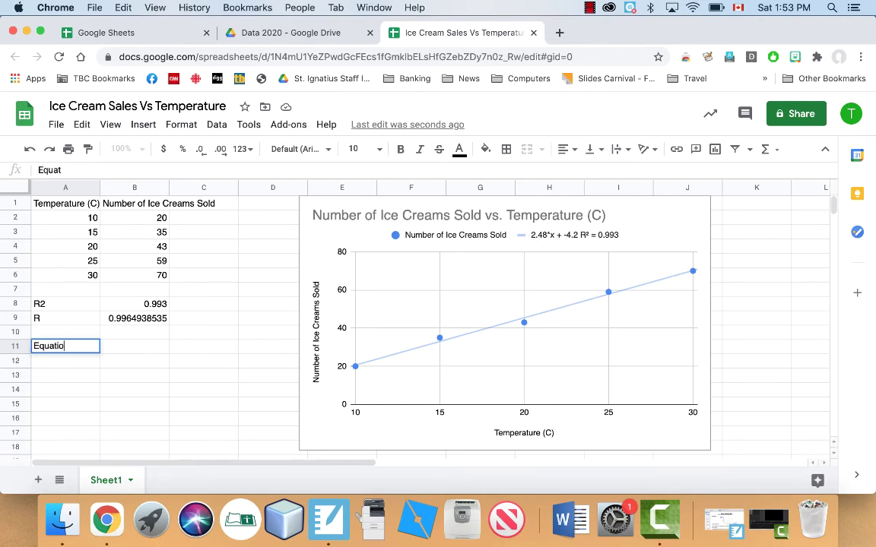
text(n)
key(Tab)
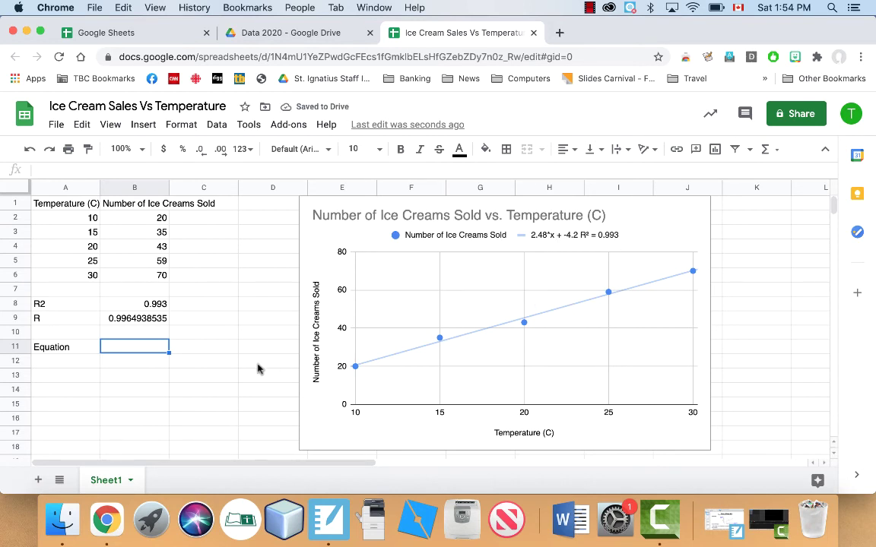
text(=)
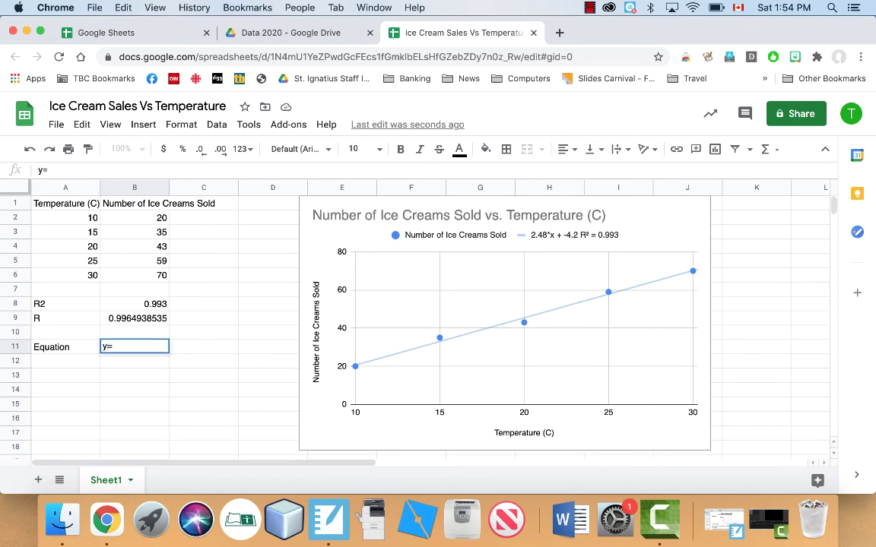
text(2.48x - 4.2)
key(Return)
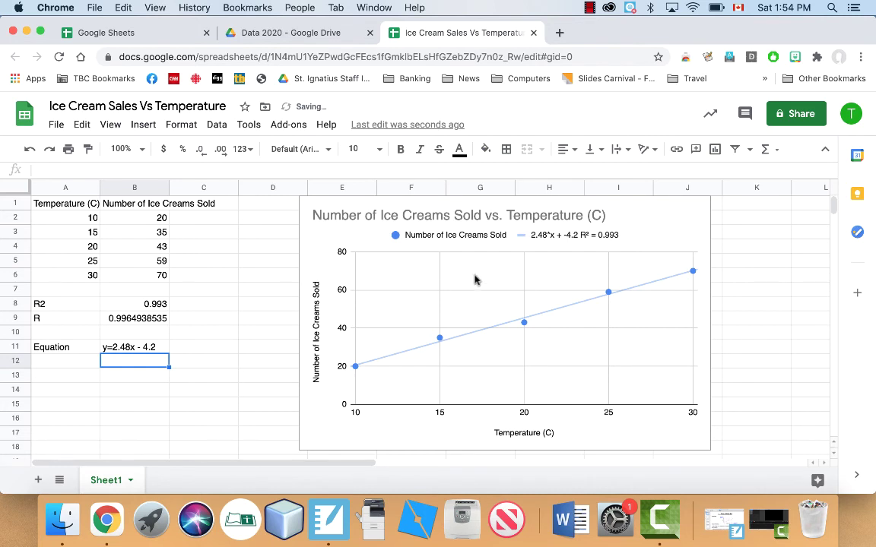